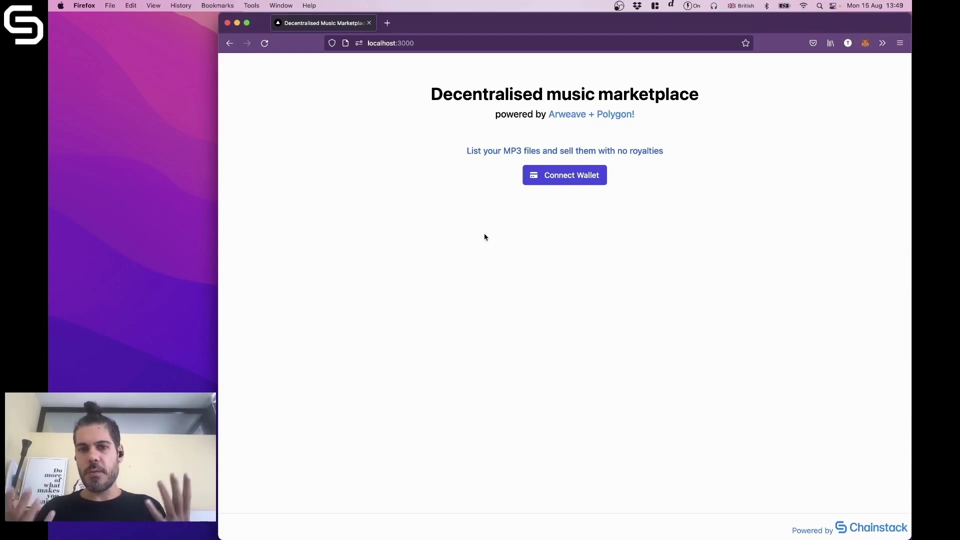
Connect the wallet to the marketplace by signing the MetaMask login request.
left_click(557, 178)
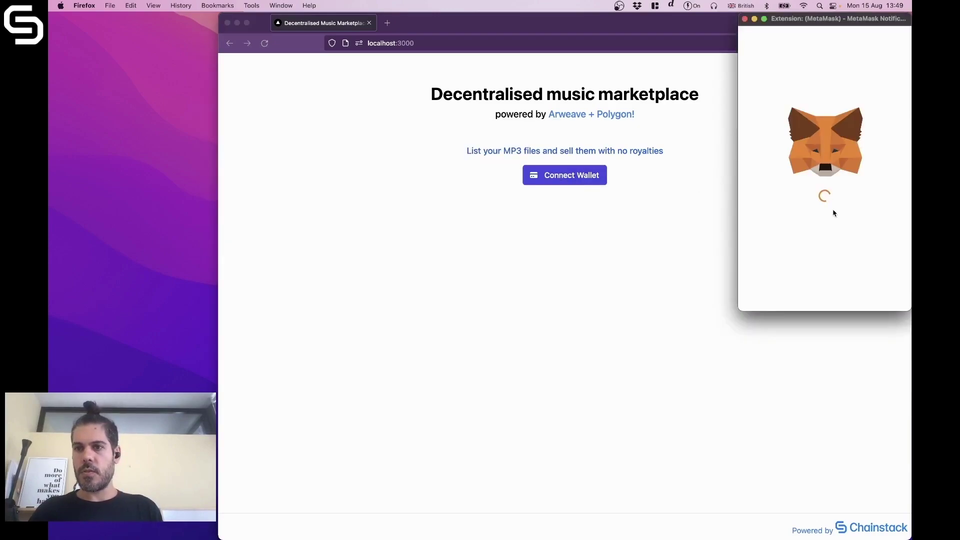
left_click(856, 286)
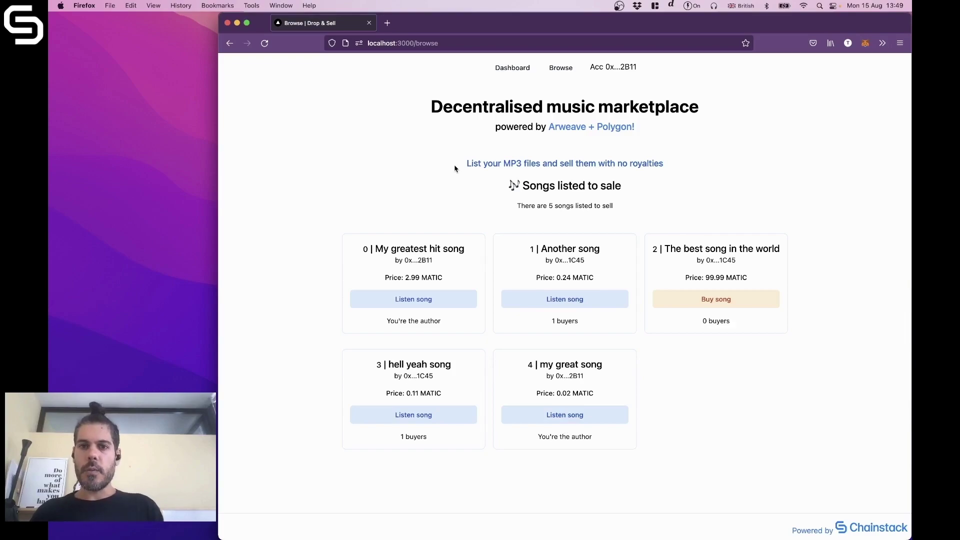
left_click(508, 72)
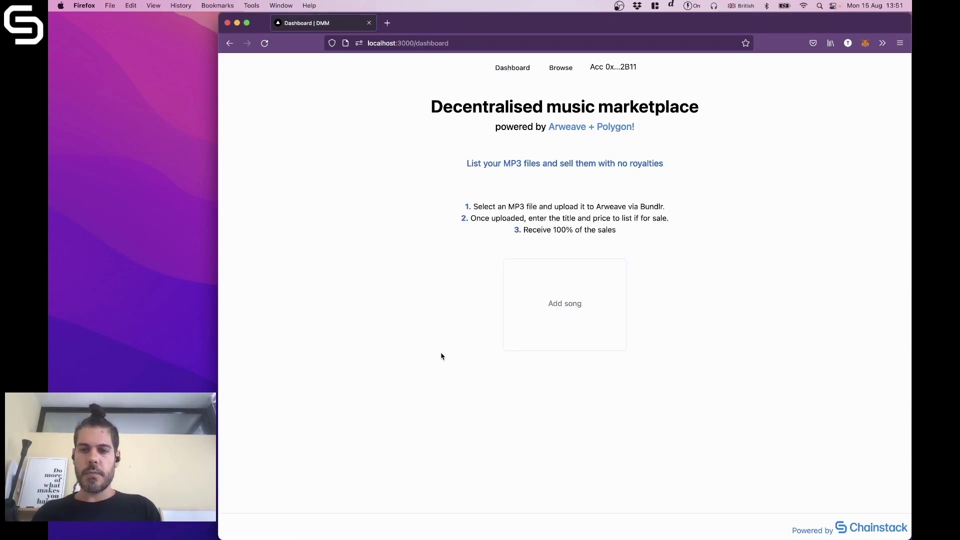
Choose confirm_blotter_submit.mp3 as the song file to add.
left_click(570, 306)
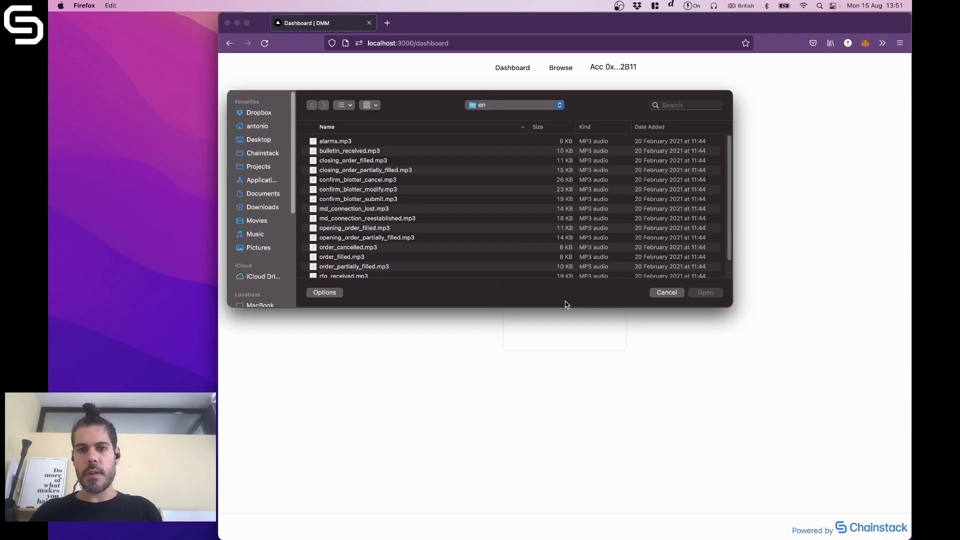
left_click(376, 200)
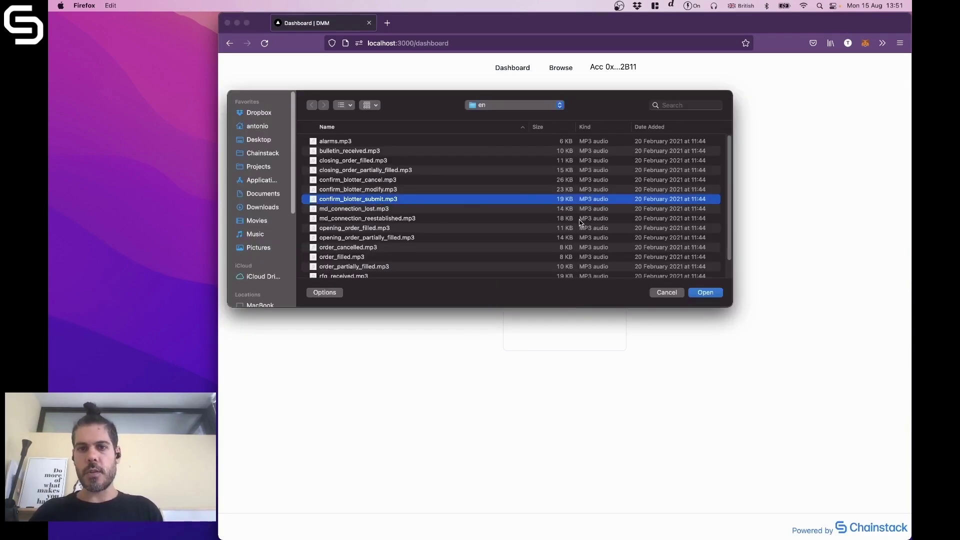
left_click(706, 293)
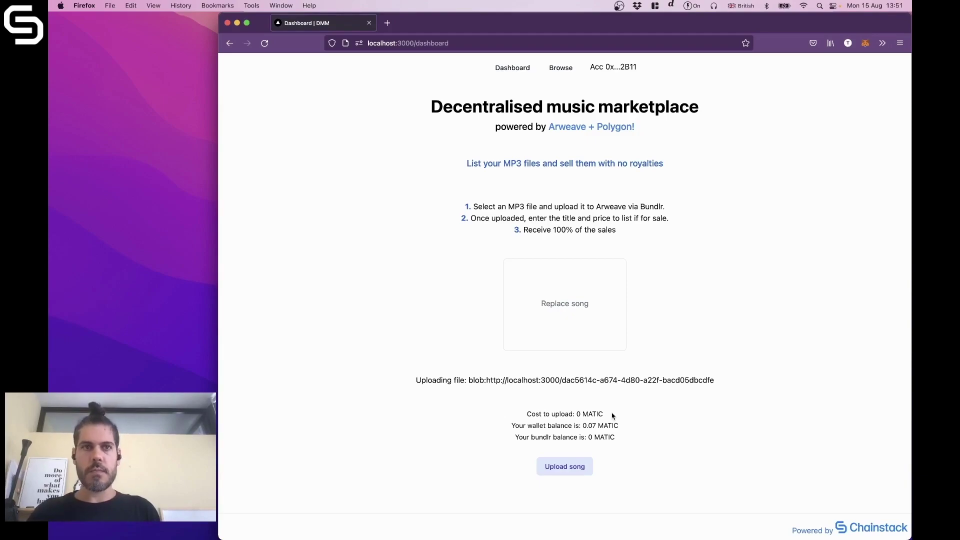
left_click(565, 468)
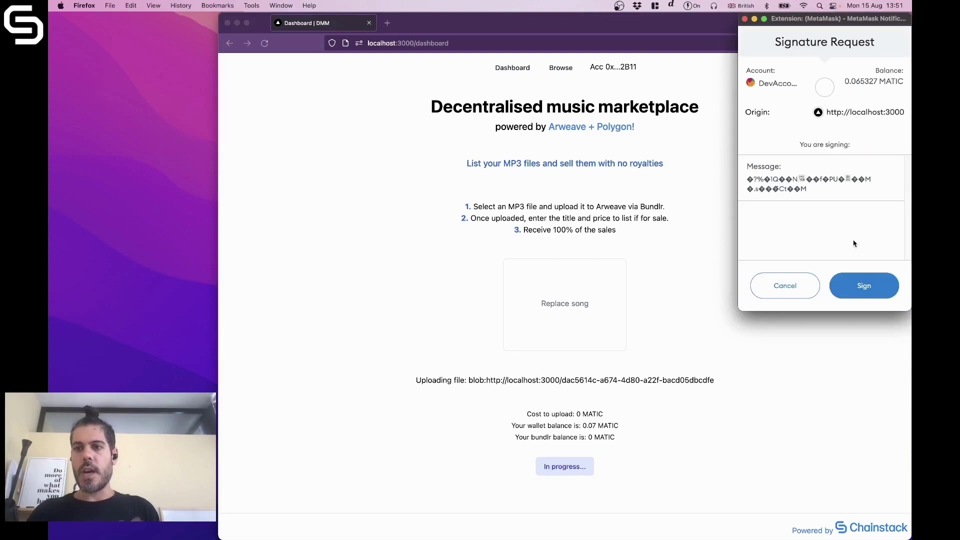
Sign the Arweave upload request in MetaMask to reach the title and price form.
left_click(867, 286)
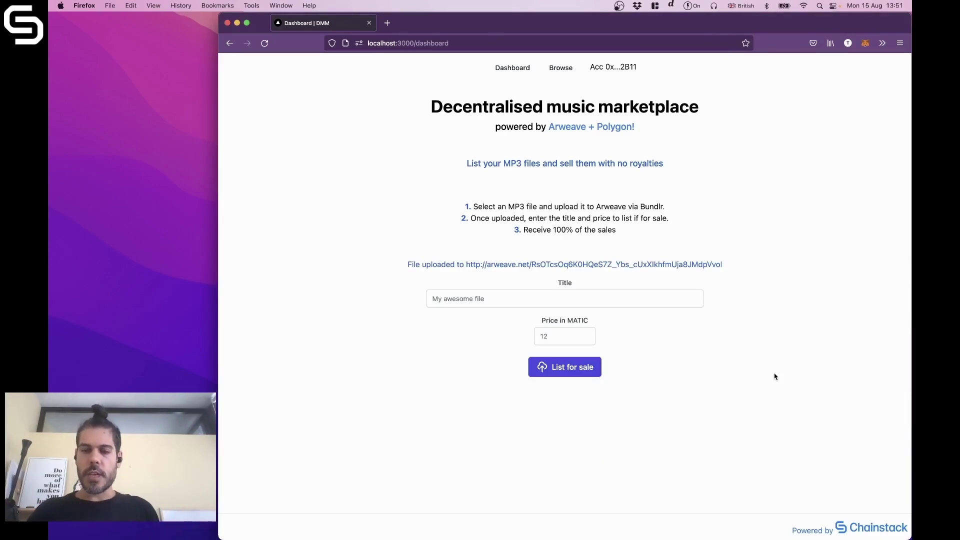
left_click(563, 302)
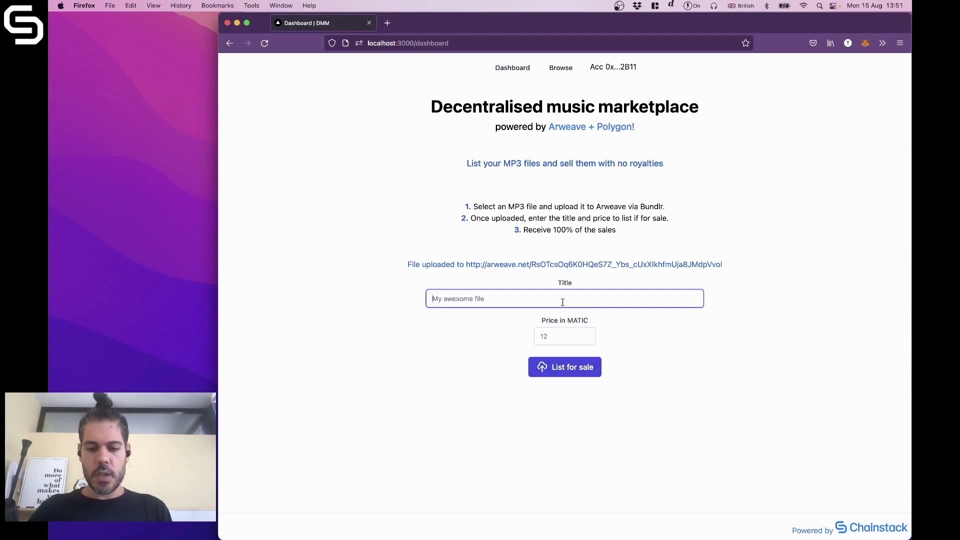
Title the song 'super song' and price it at 0.013 MATIC.
type("super song")
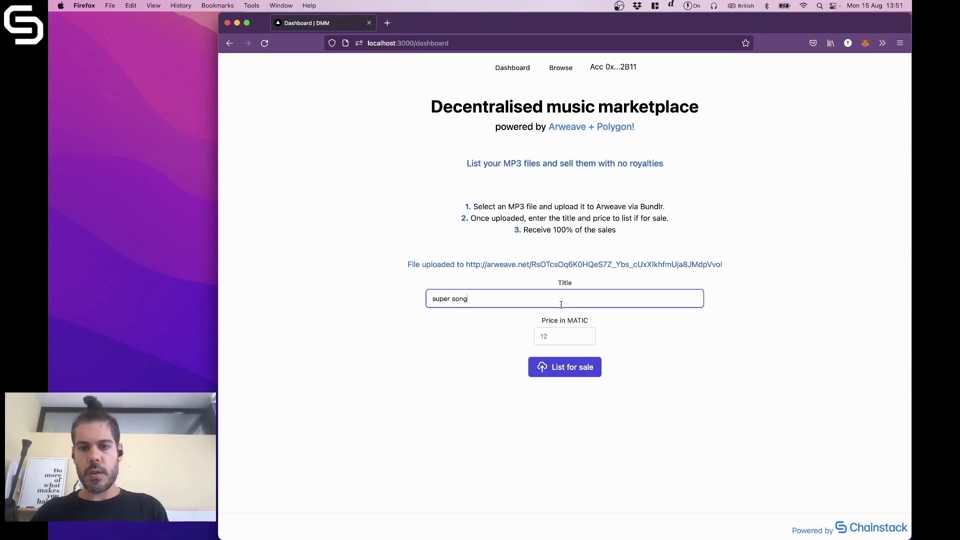
left_click(575, 334)
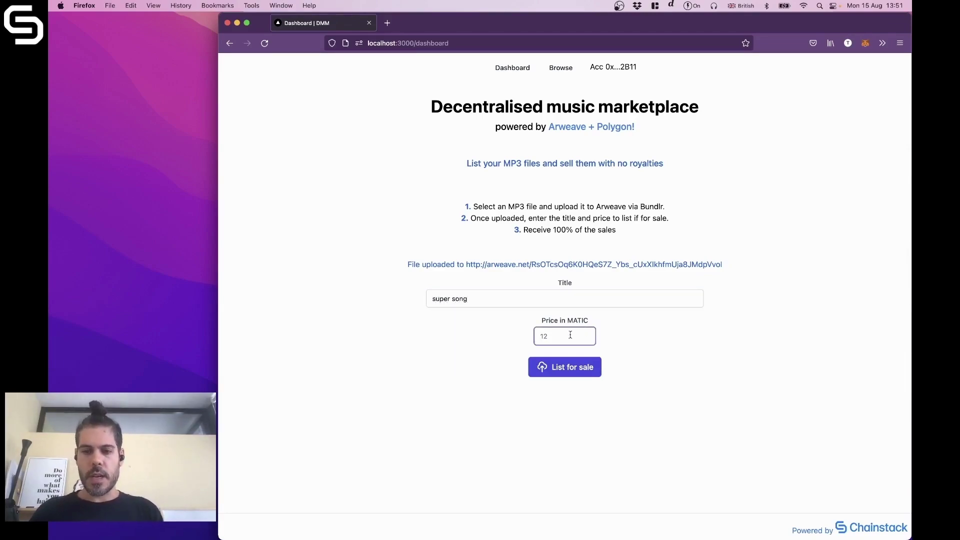
type("0.")
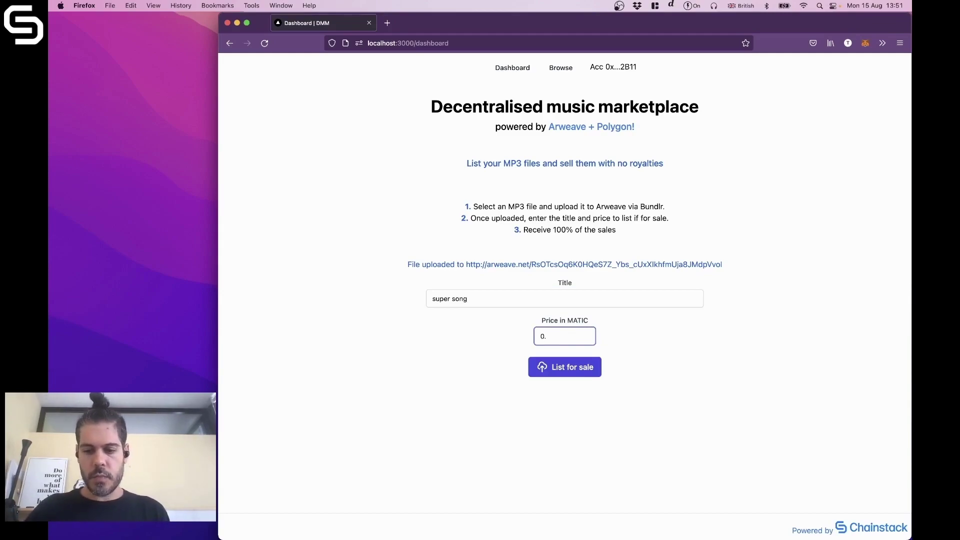
type("01")
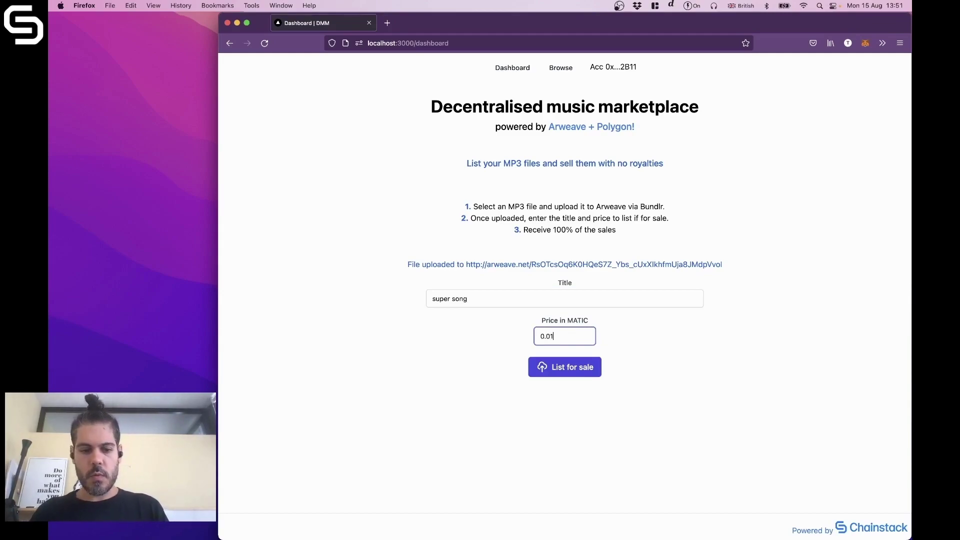
type("3")
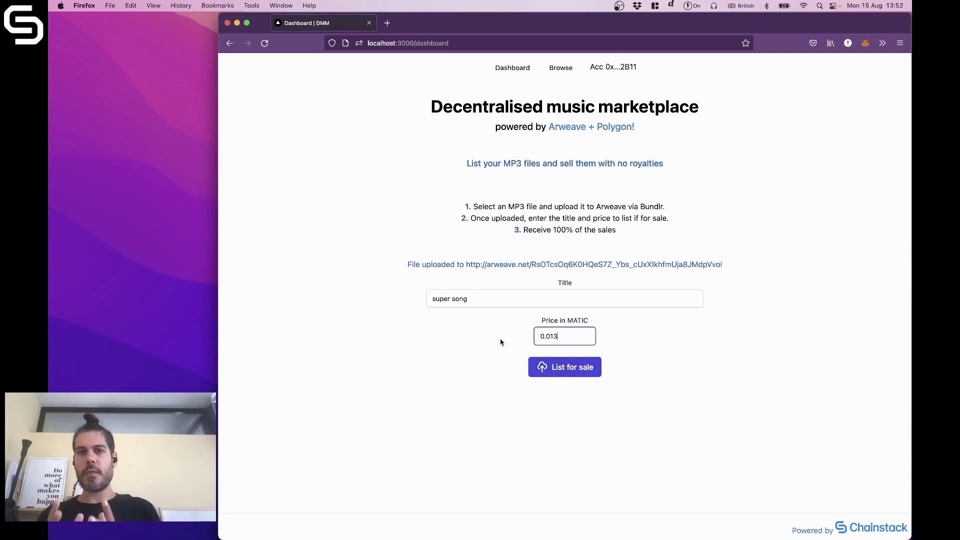
left_click(561, 368)
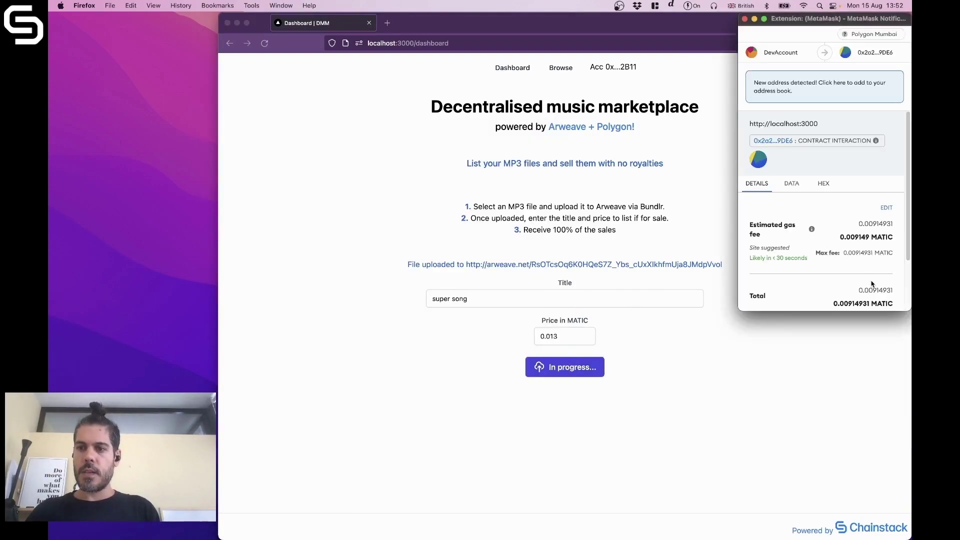
Approve the super song listing transaction in MetaMask.
scroll(871, 284, "down", 3)
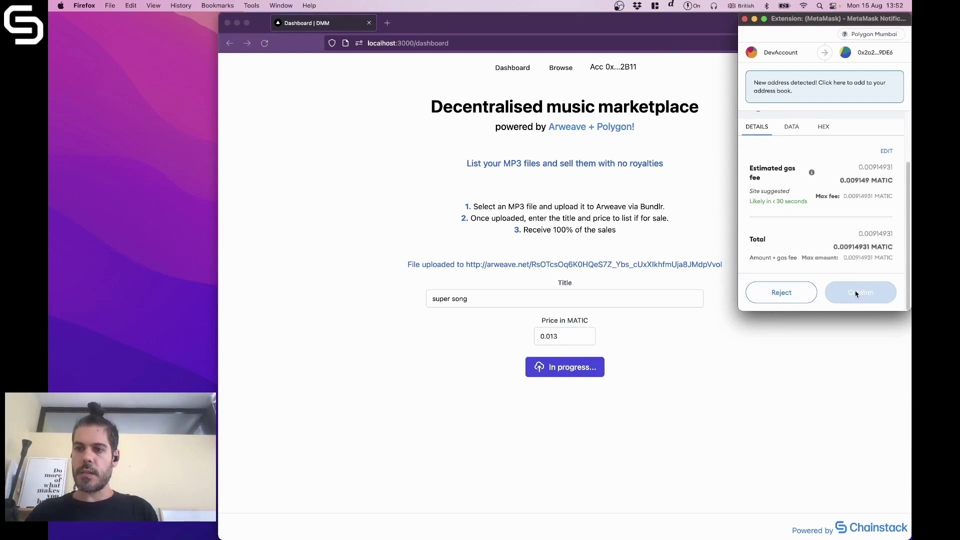
left_click(859, 292)
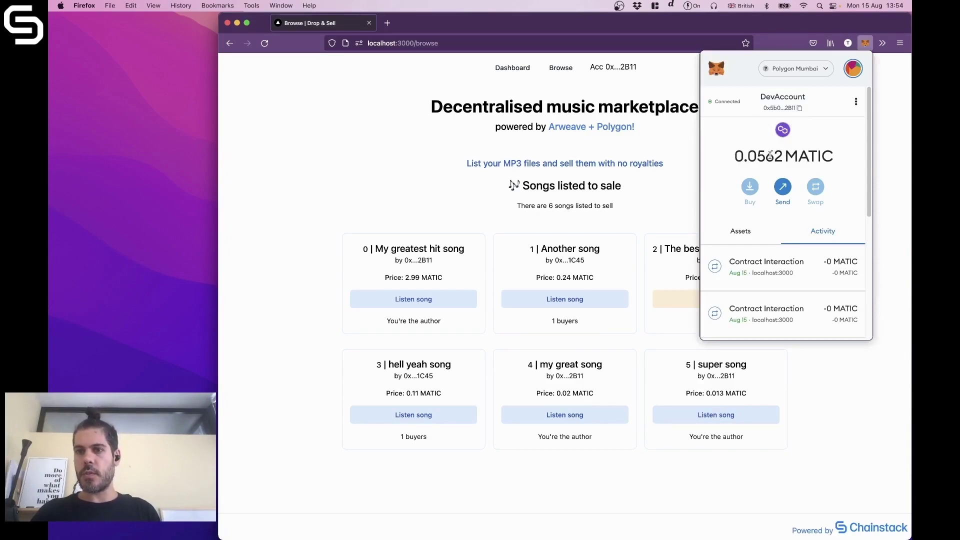
left_click(673, 190)
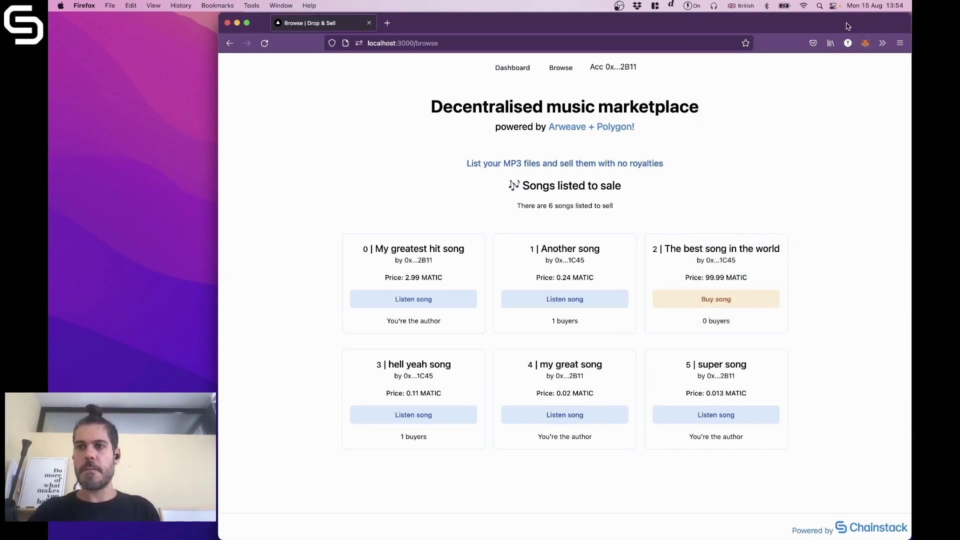
Switch the MetaMask account to ChainstackBridge.
left_click(865, 43)
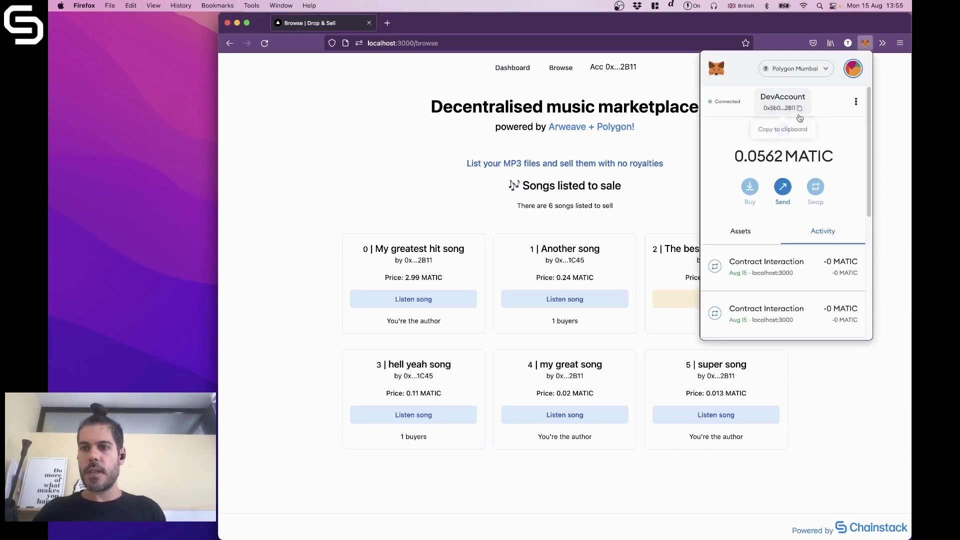
left_click(853, 70)
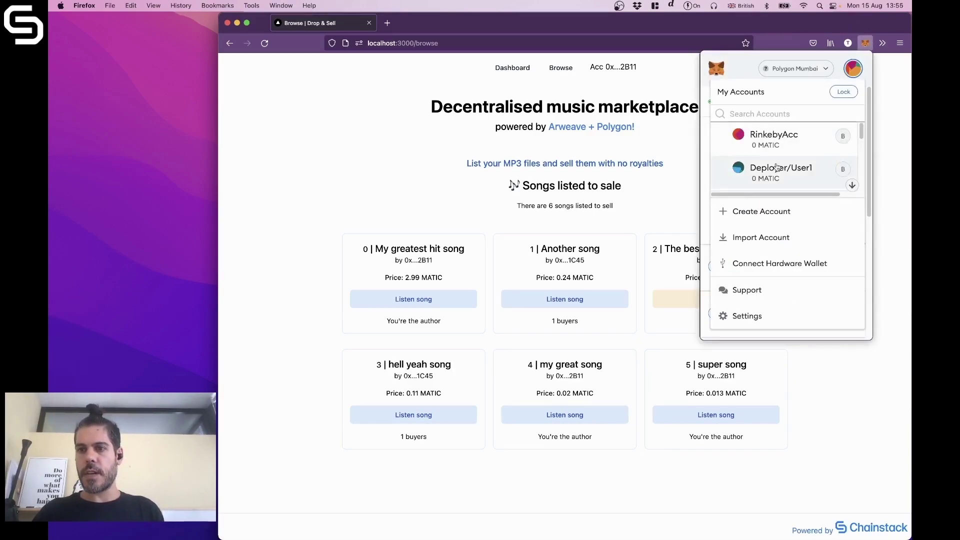
scroll(777, 168, "down", 3)
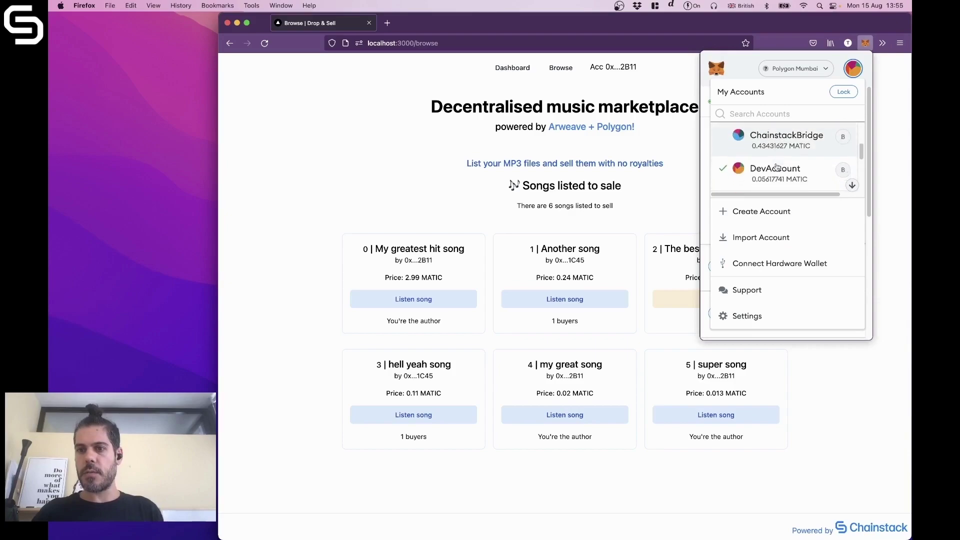
left_click(768, 140)
left_click(265, 45)
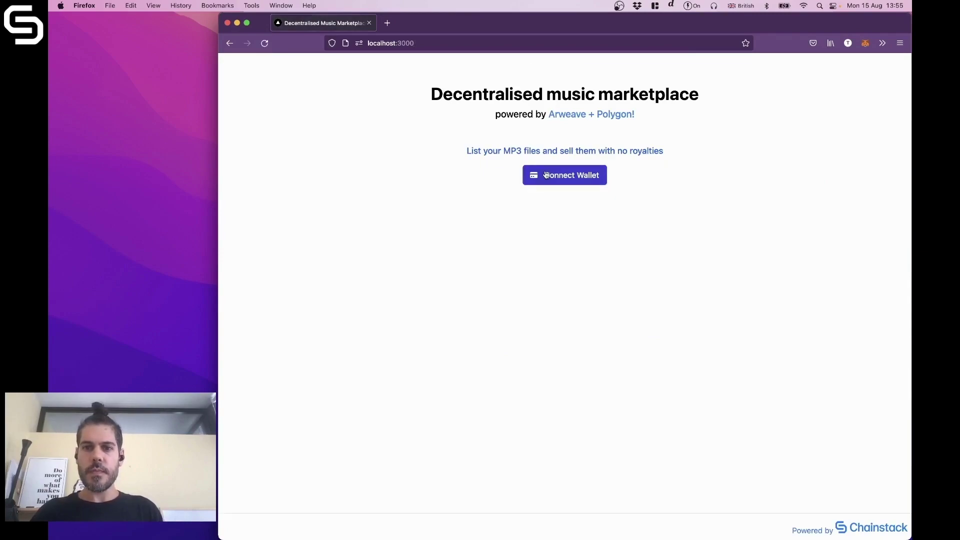
Reconnect the wallet as ChainstackBridge by signing the MetaMask login request.
left_click(546, 175)
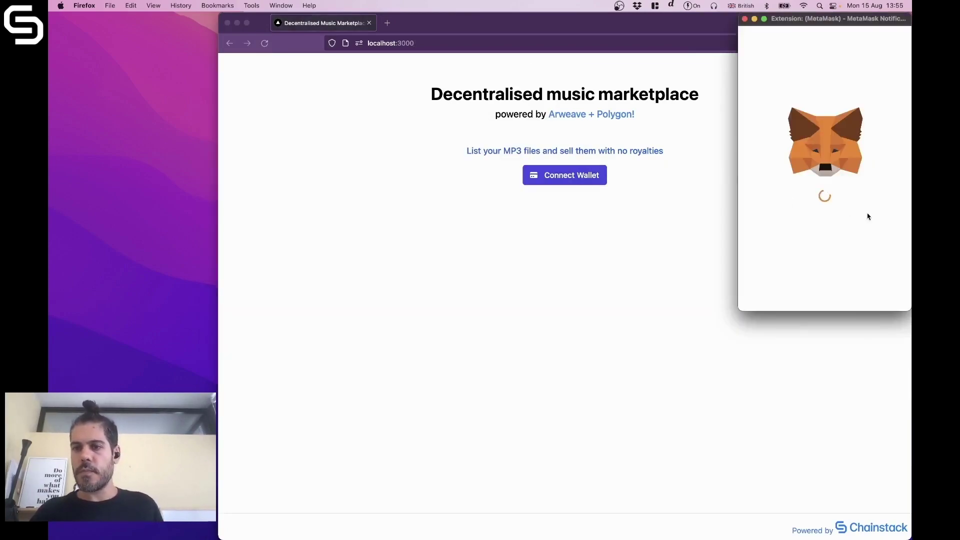
left_click(860, 296)
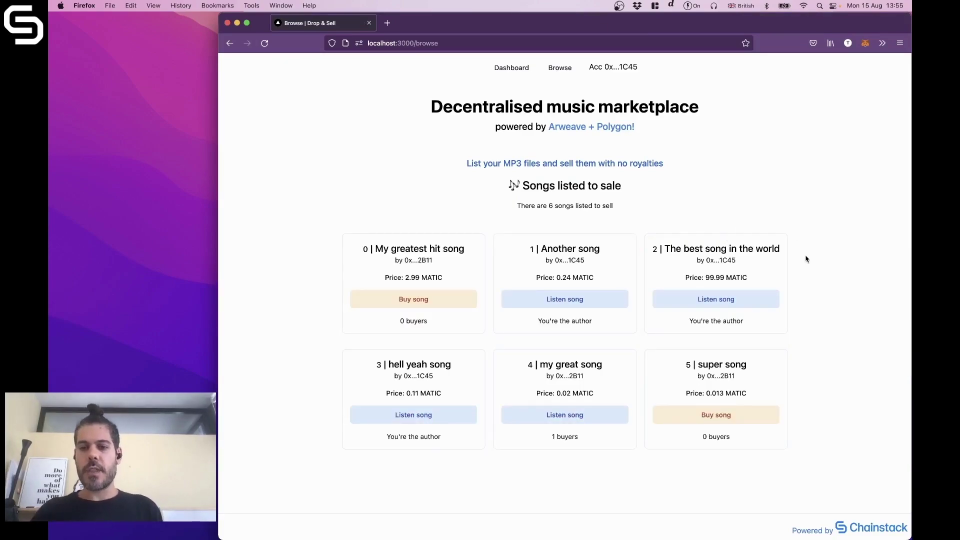
left_click(701, 420)
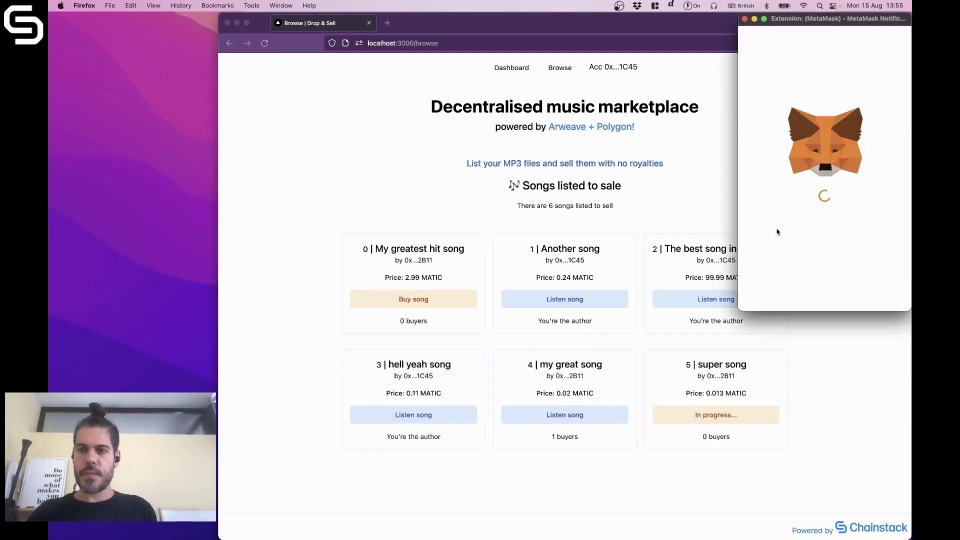
Confirm the super song purchase in MetaMask and play the bought song.
scroll(834, 237, "down", 5)
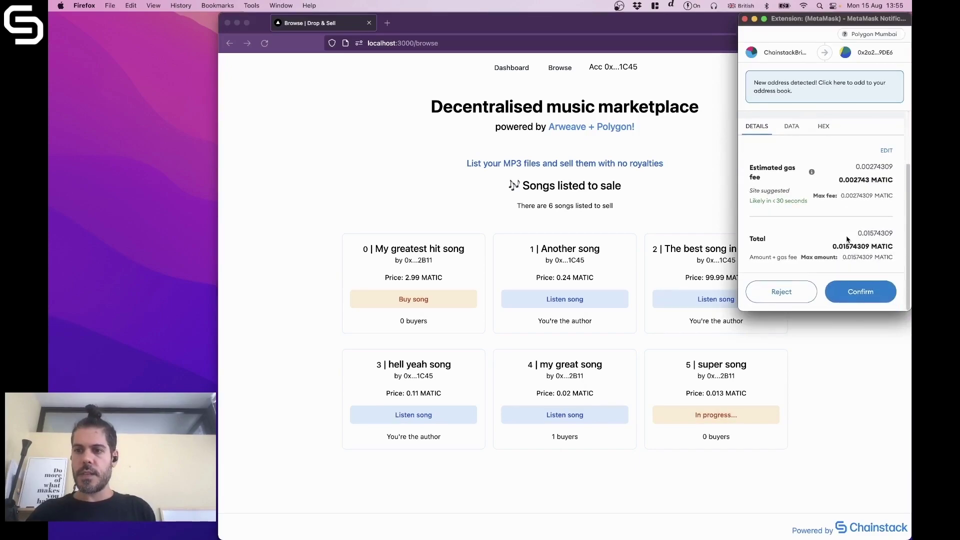
left_click(858, 284)
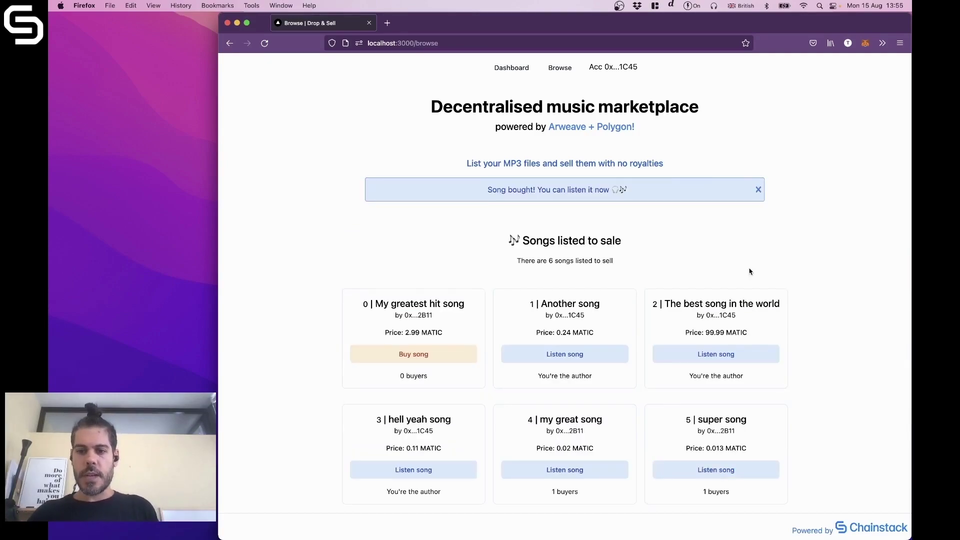
left_click(697, 475)
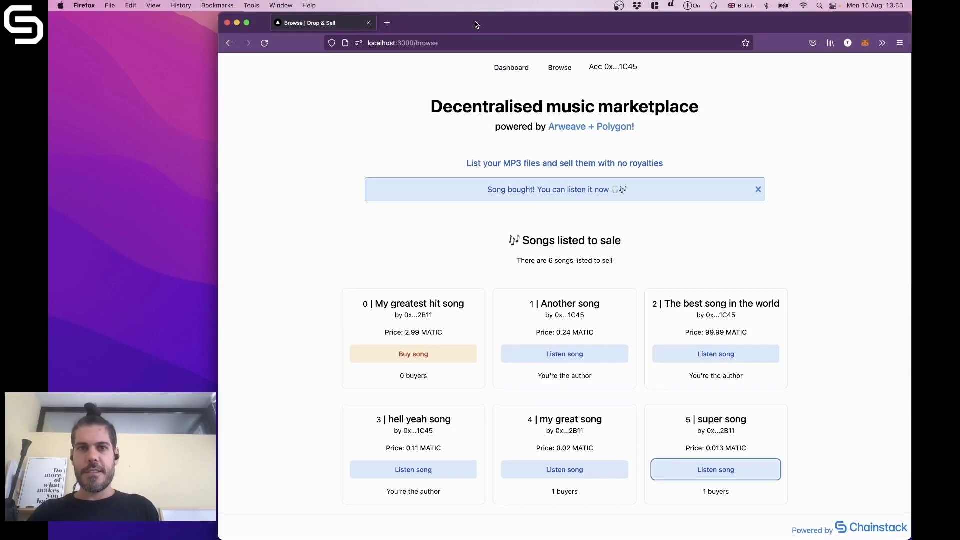
Close the Arweave audio tab and dismiss the Song bought notice.
left_click(477, 23)
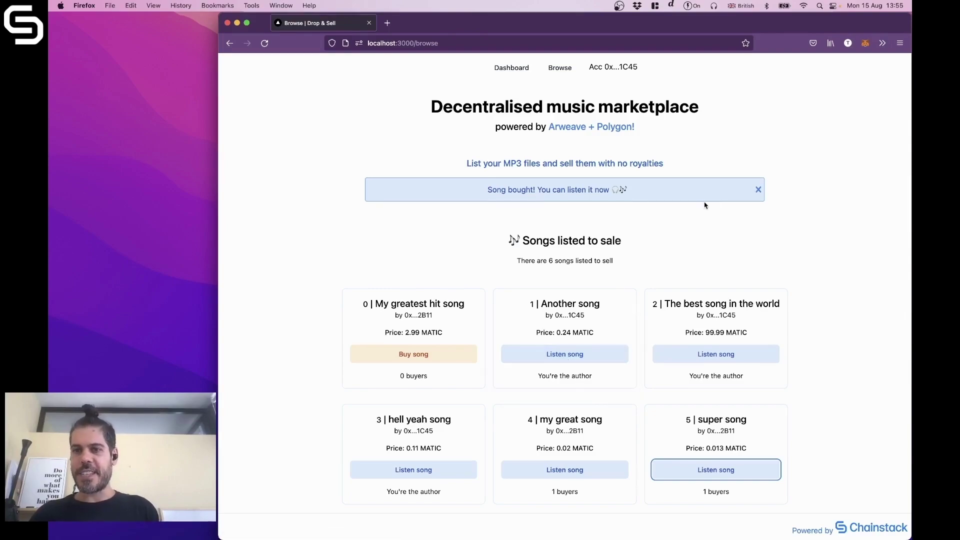
left_click(758, 191)
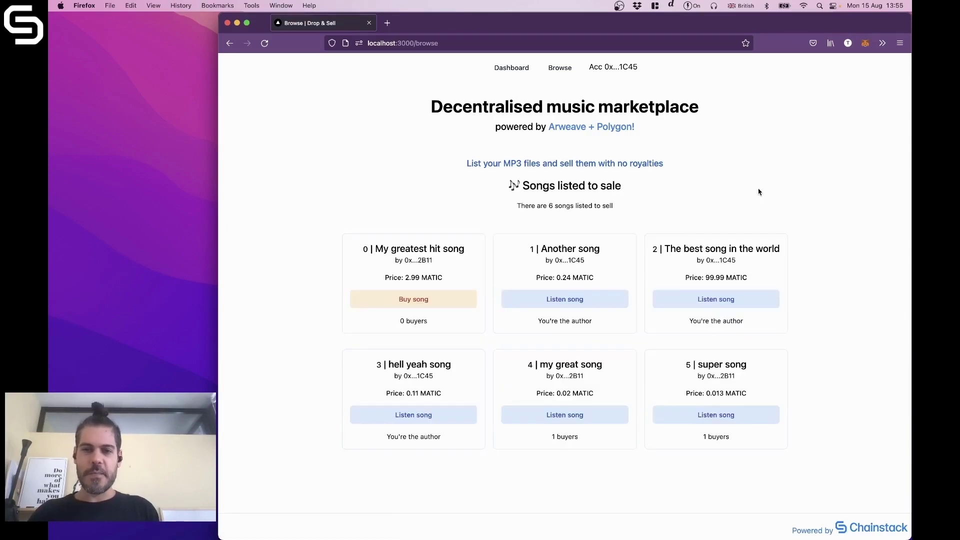
Switch MetaMask to DevAccount to see its 0.0692 MATIC balance.
left_click(866, 45)
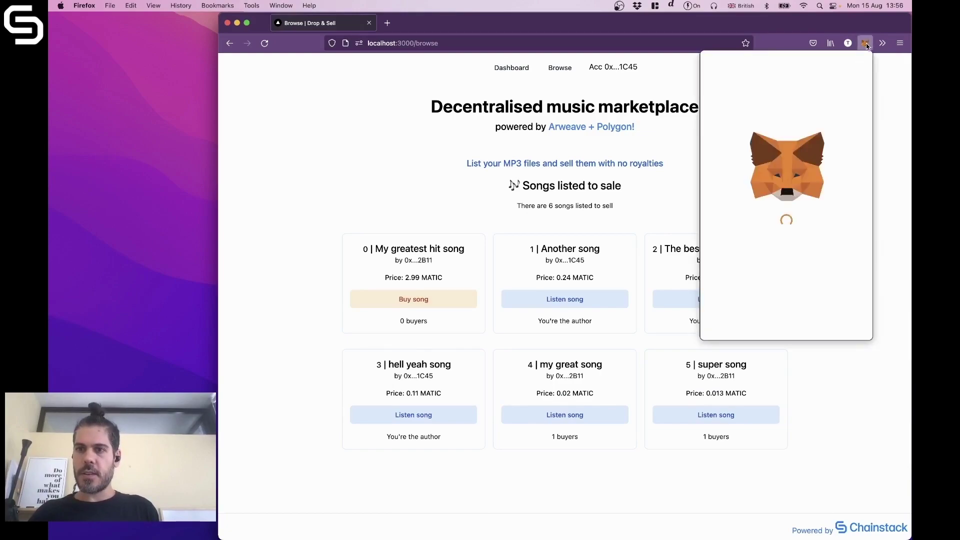
left_click(854, 70)
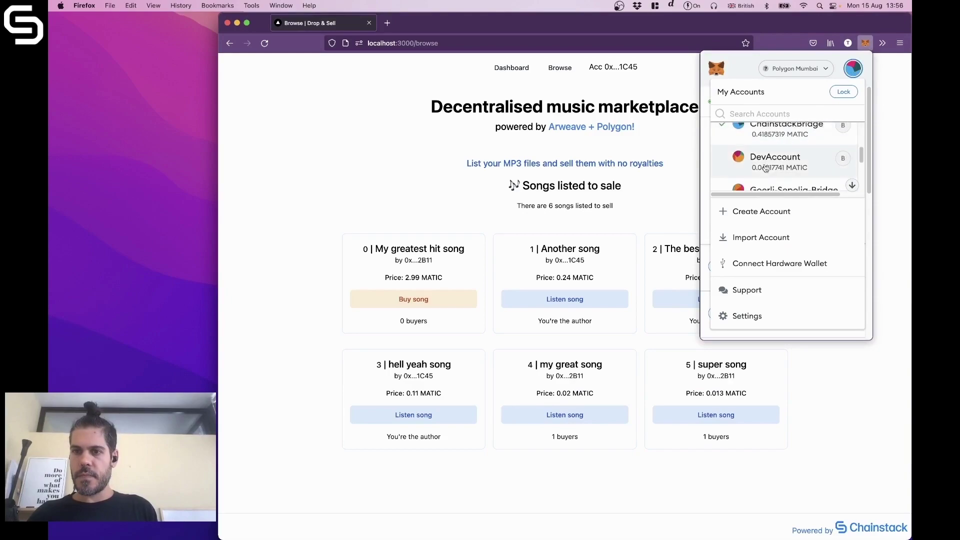
left_click(766, 164)
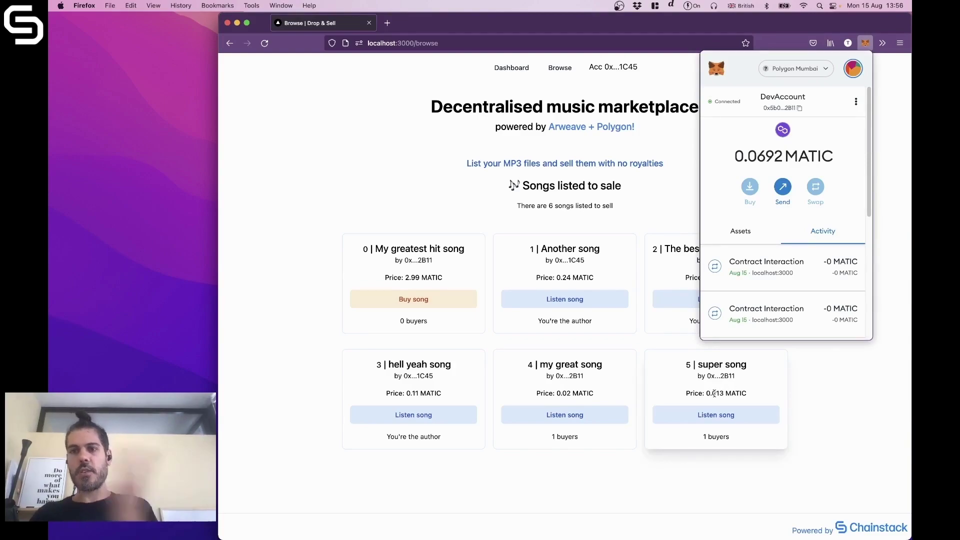
left_click(658, 200)
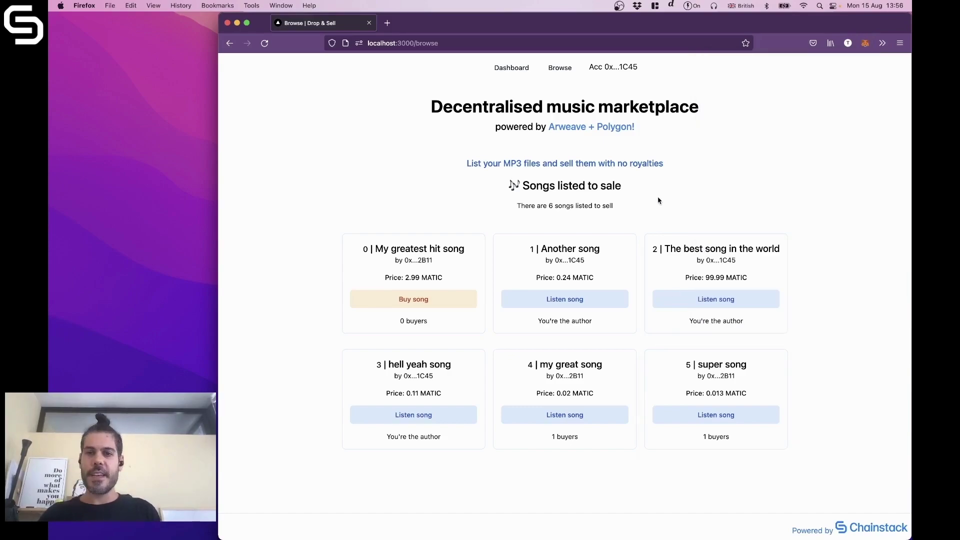